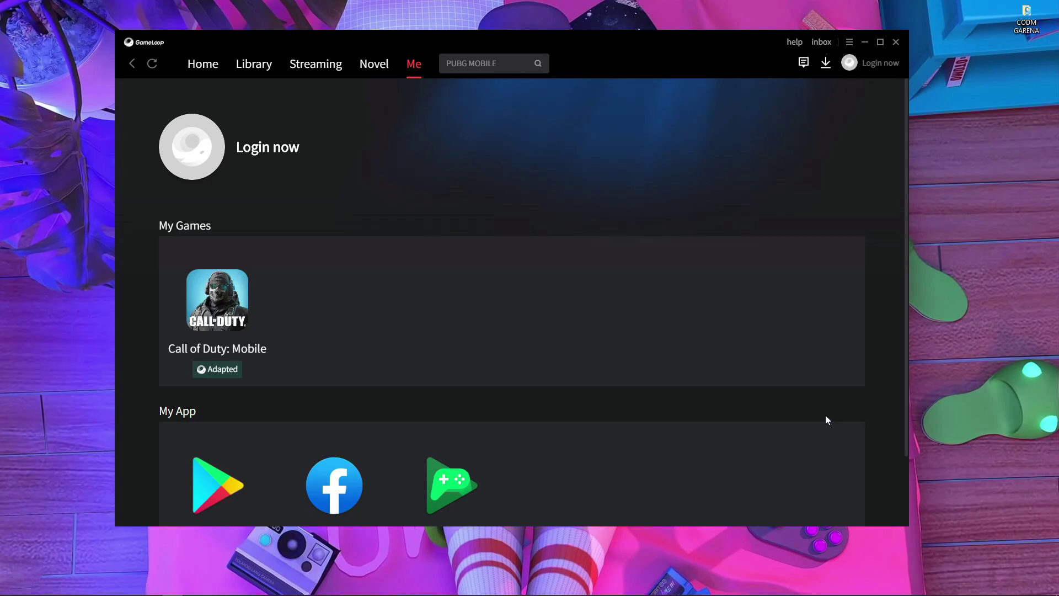
# - Open File Explorer and browse into the Local Disk (C:) drive
pyautogui.moveTo(662, 594)
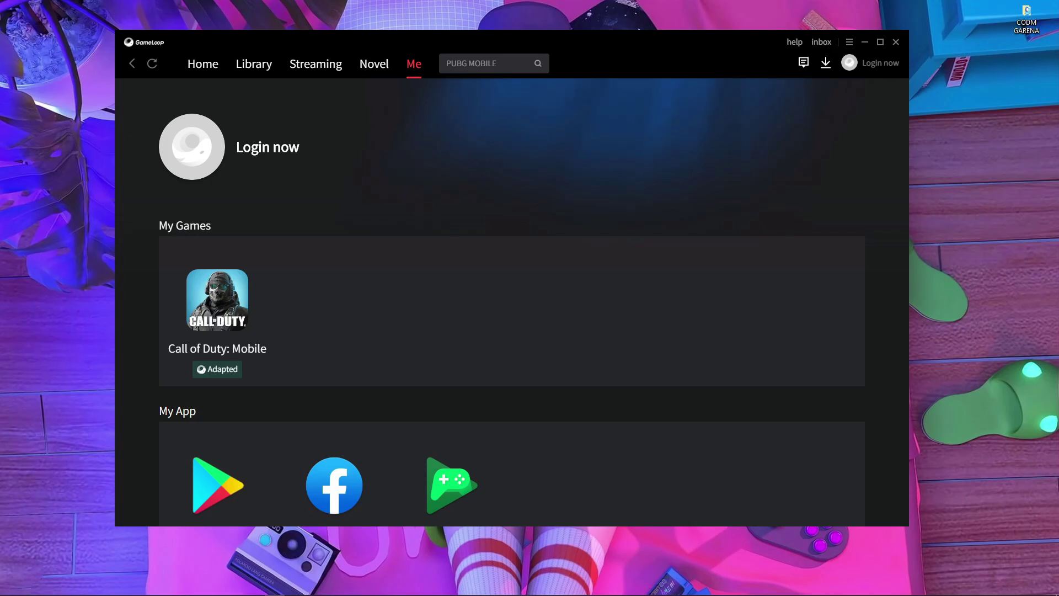
pyautogui.moveTo(91, 590)
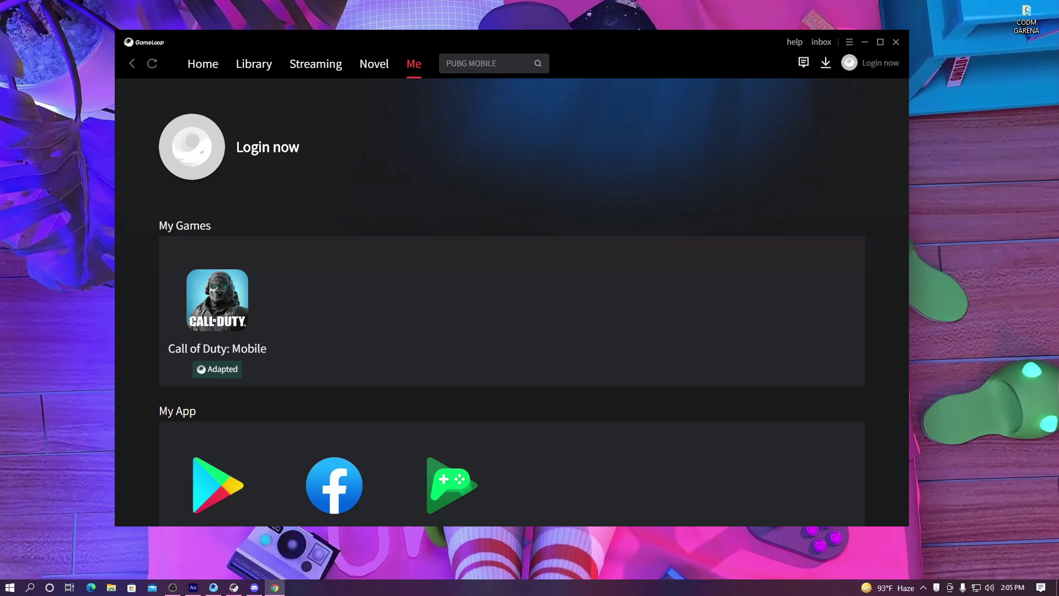
pyautogui.click(111, 588)
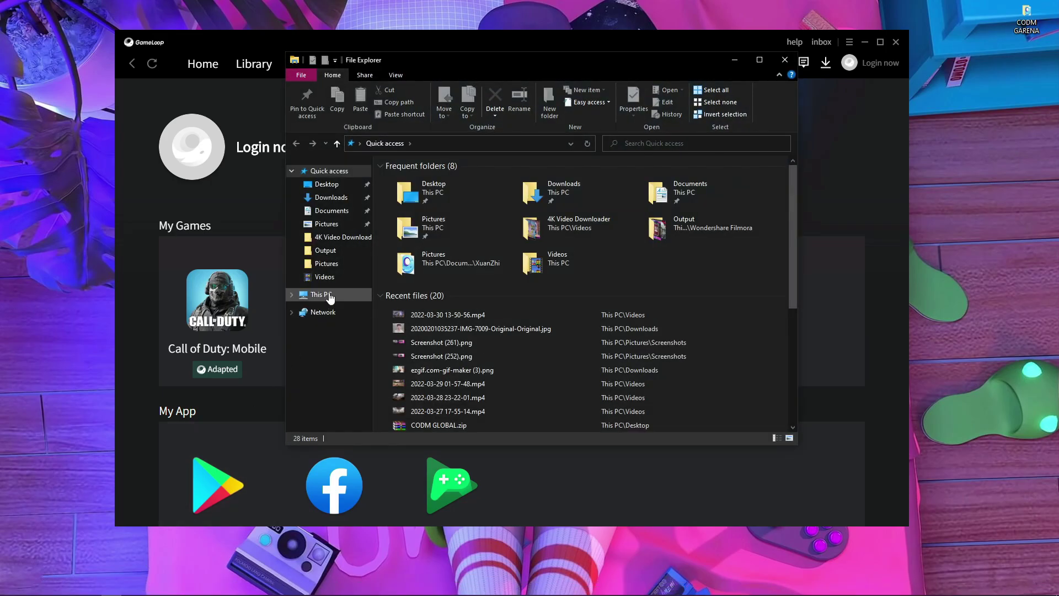
pyautogui.click(326, 294)
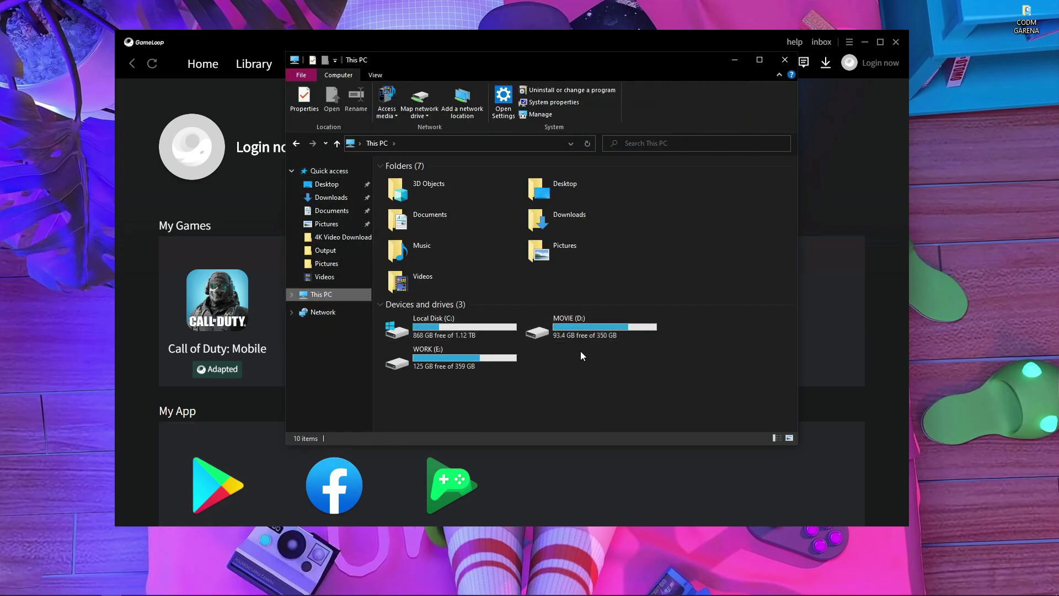
pyautogui.click(498, 339)
pyautogui.doubleClick(497, 338)
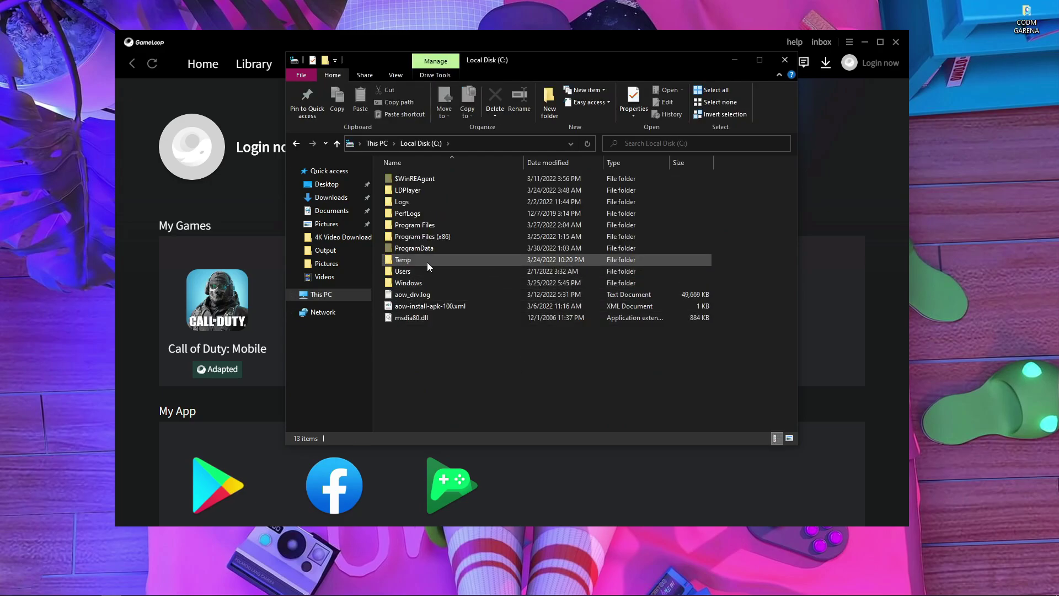
# - Look inside the MOVIE (D:) drive, return to C:, select the Temp folder, and close Explorer
pyautogui.click(336, 143)
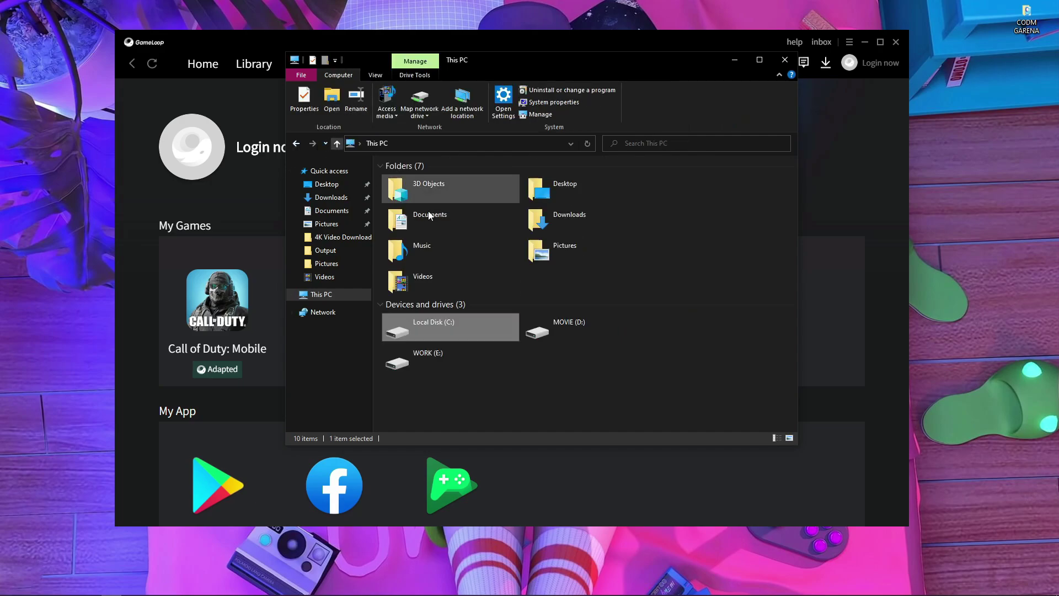
pyautogui.click(600, 330)
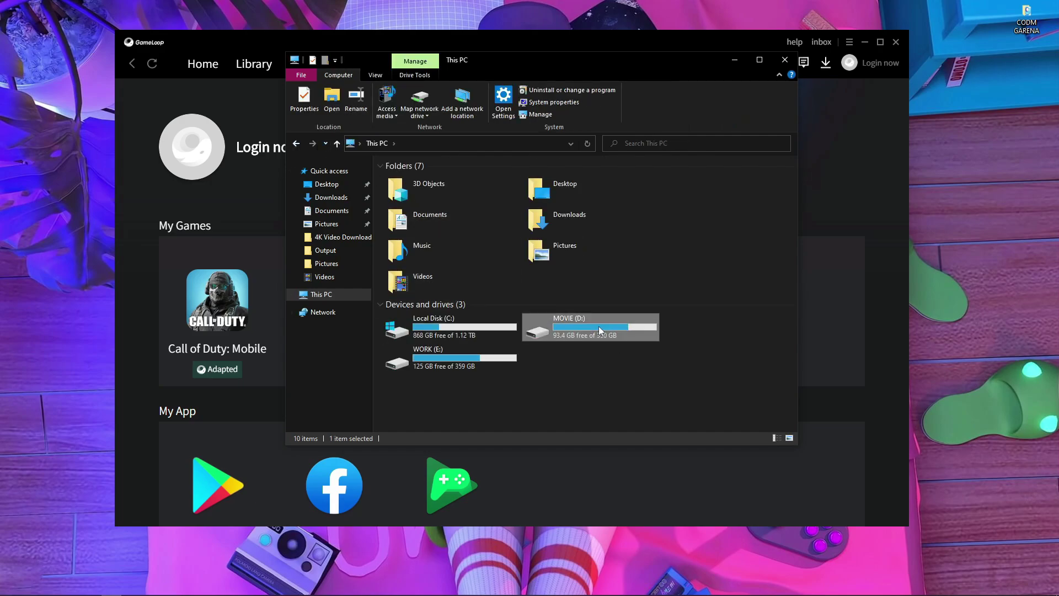
pyautogui.doubleClick(598, 326)
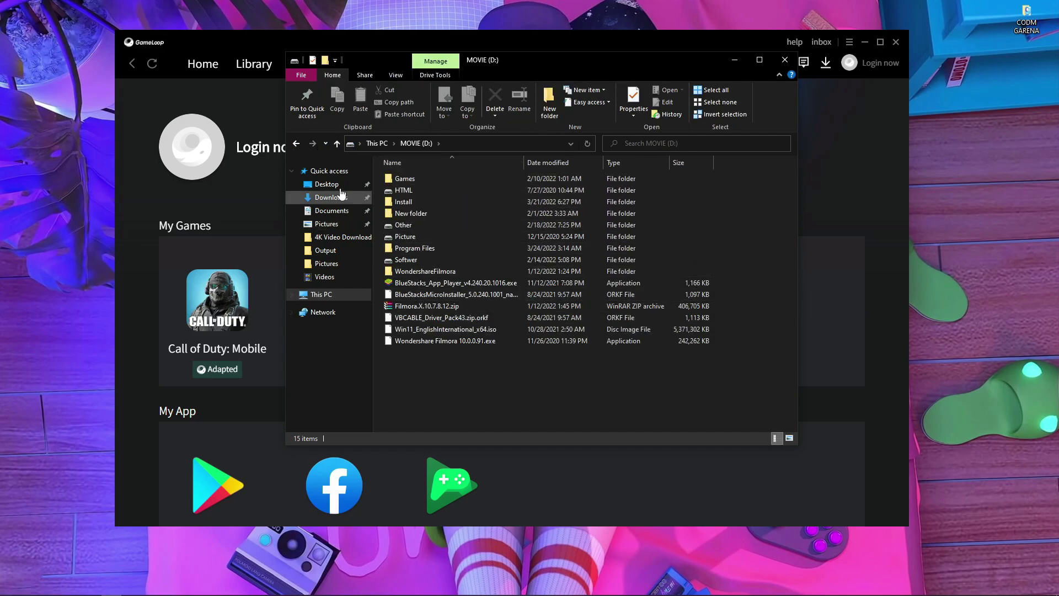
pyautogui.click(338, 144)
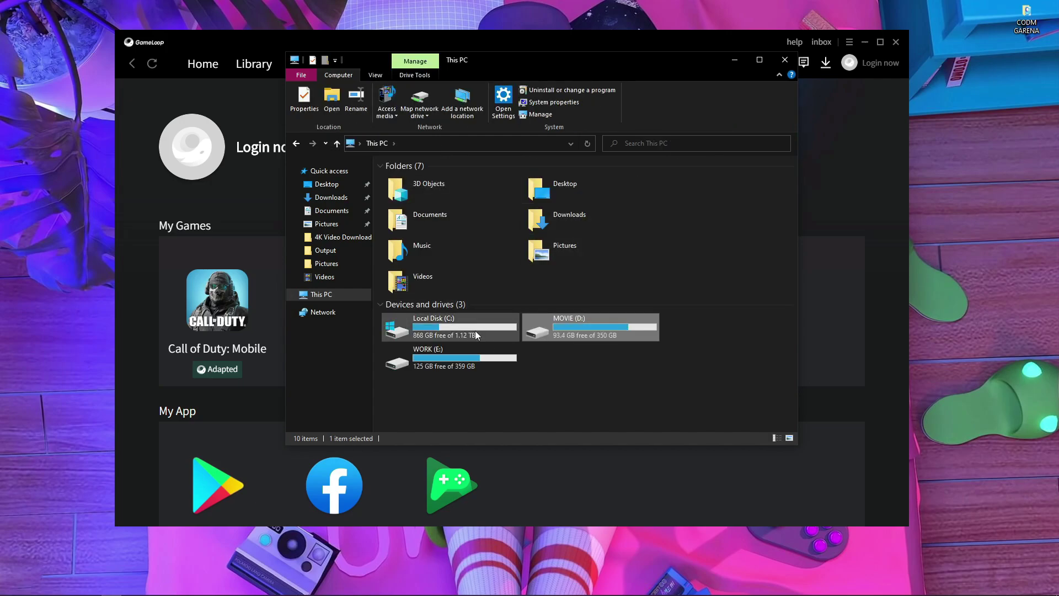
pyautogui.doubleClick(475, 330)
pyautogui.click(418, 263)
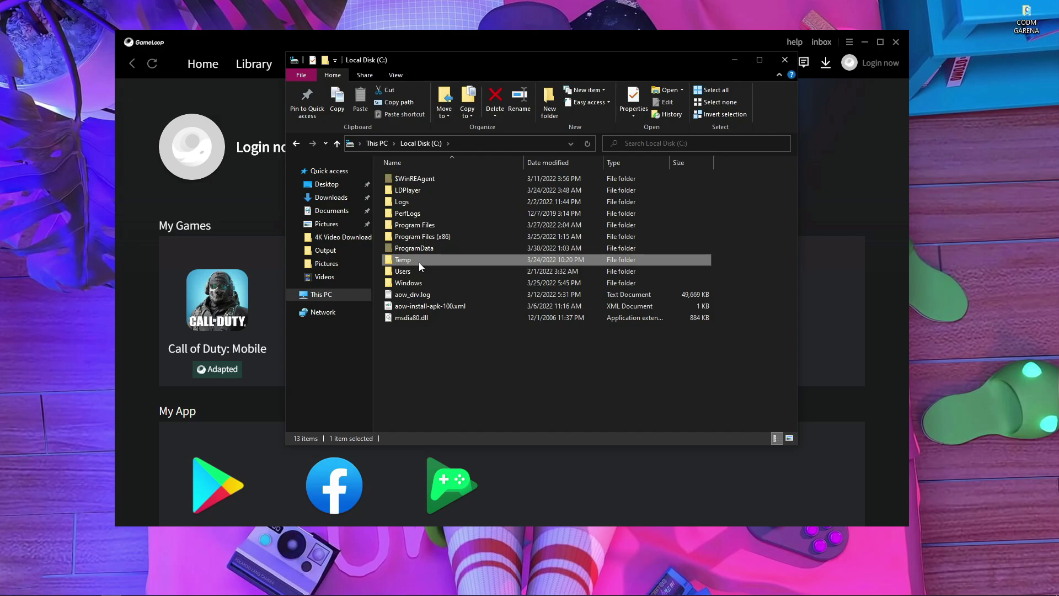
pyautogui.click(784, 61)
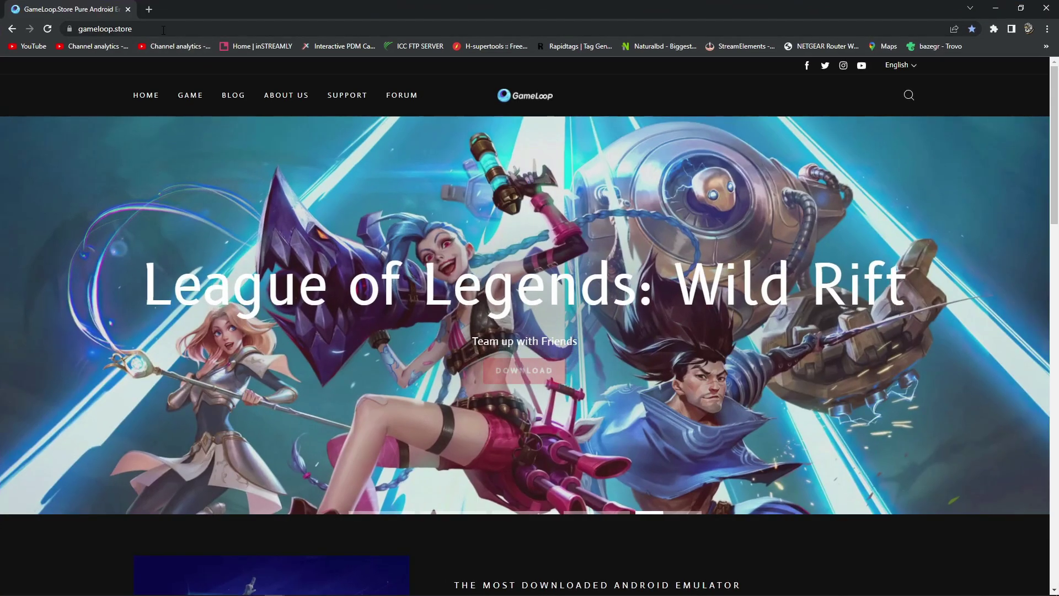
# - Highlight the 'GameLoop 7.1' heading in gameloop.store's download section, then close Chrome
pyautogui.scroll(-5, 544, 334)
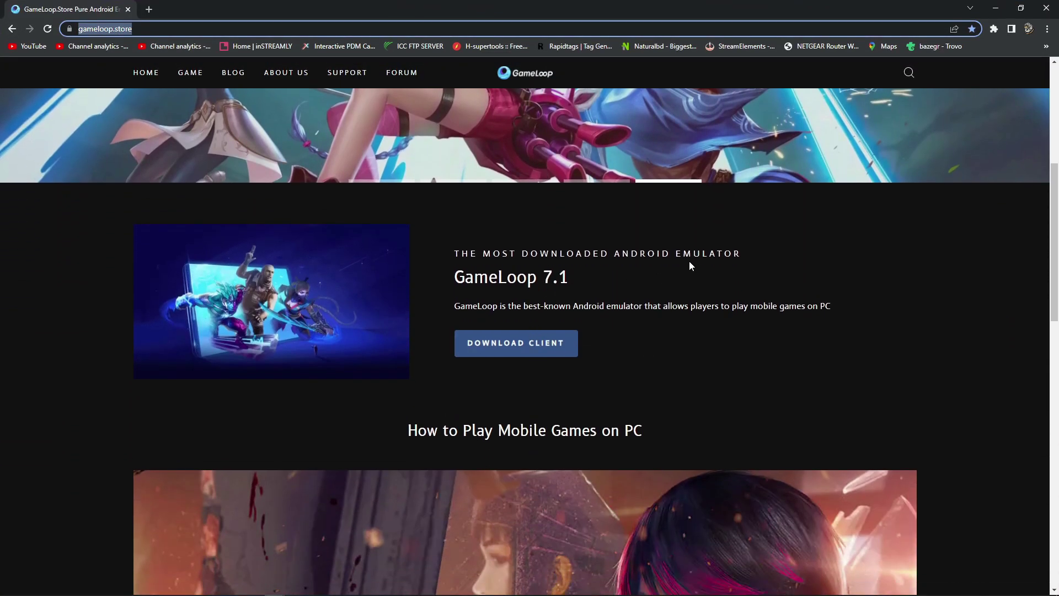
pyautogui.scroll(-1, 689, 265)
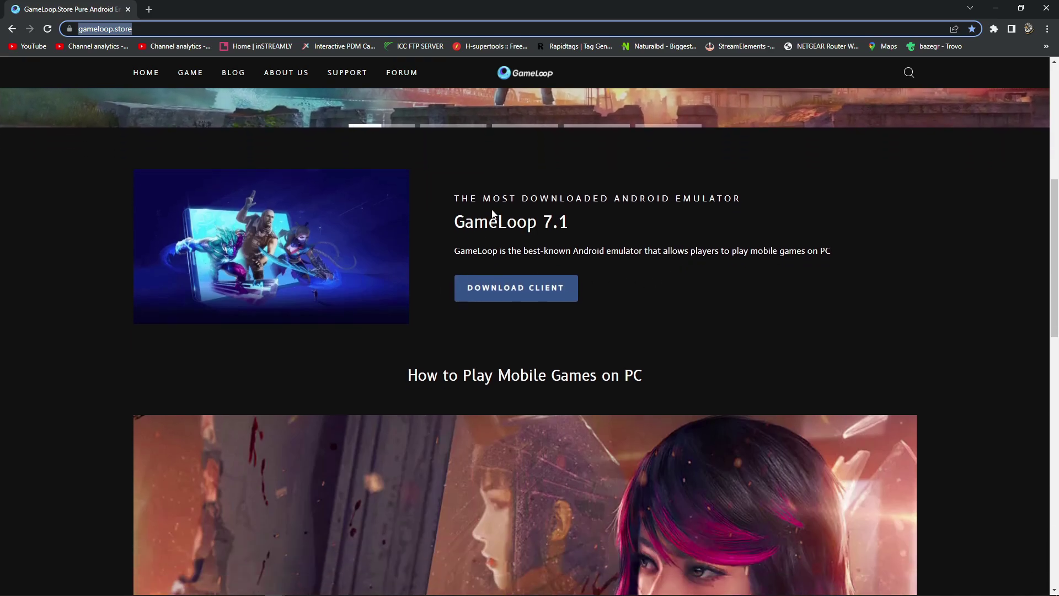
pyautogui.moveTo(456, 227); pyautogui.dragTo(577, 229)
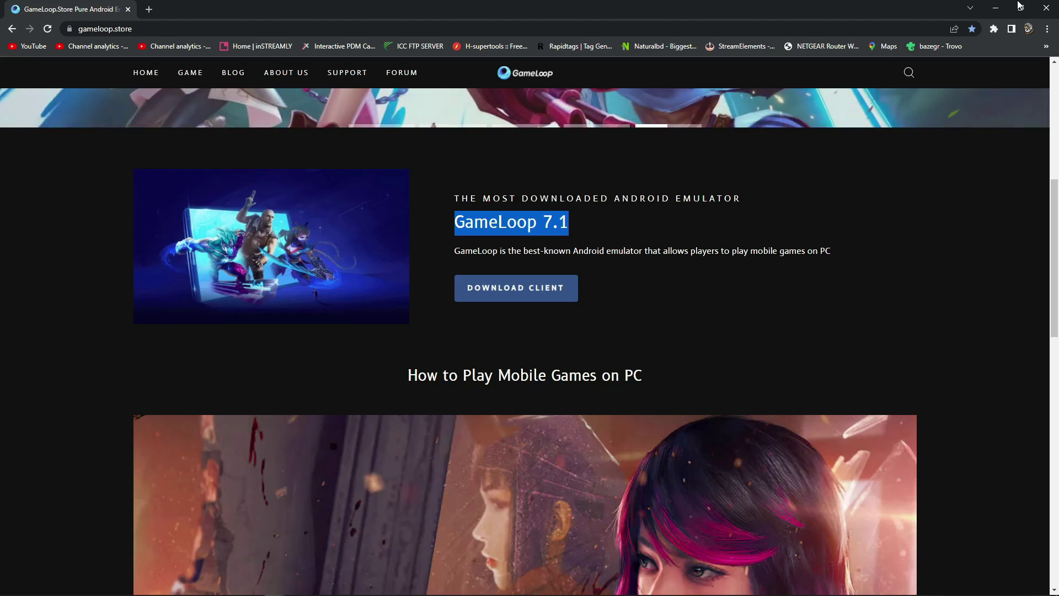
pyautogui.click(1052, 5)
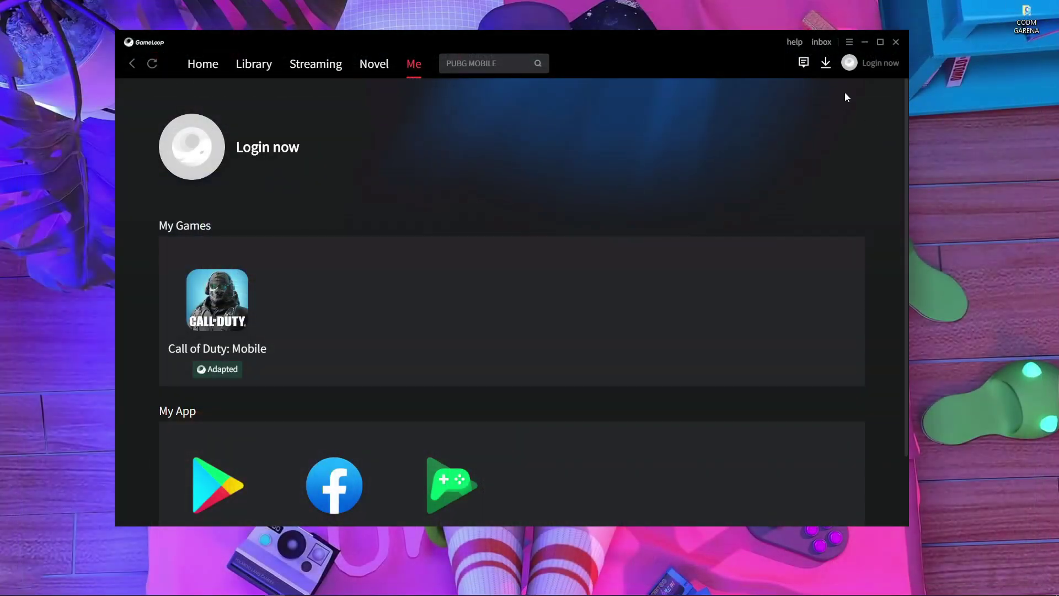
# - Go to GameLoop's Engine settings and leave anti-aliasing Off
pyautogui.click(849, 43)
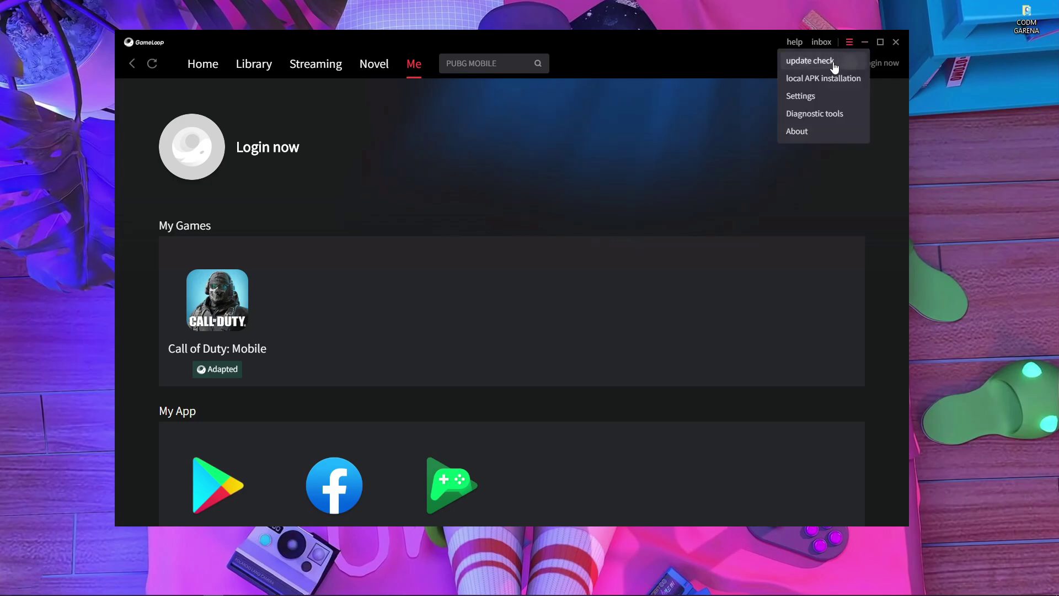
pyautogui.click(799, 97)
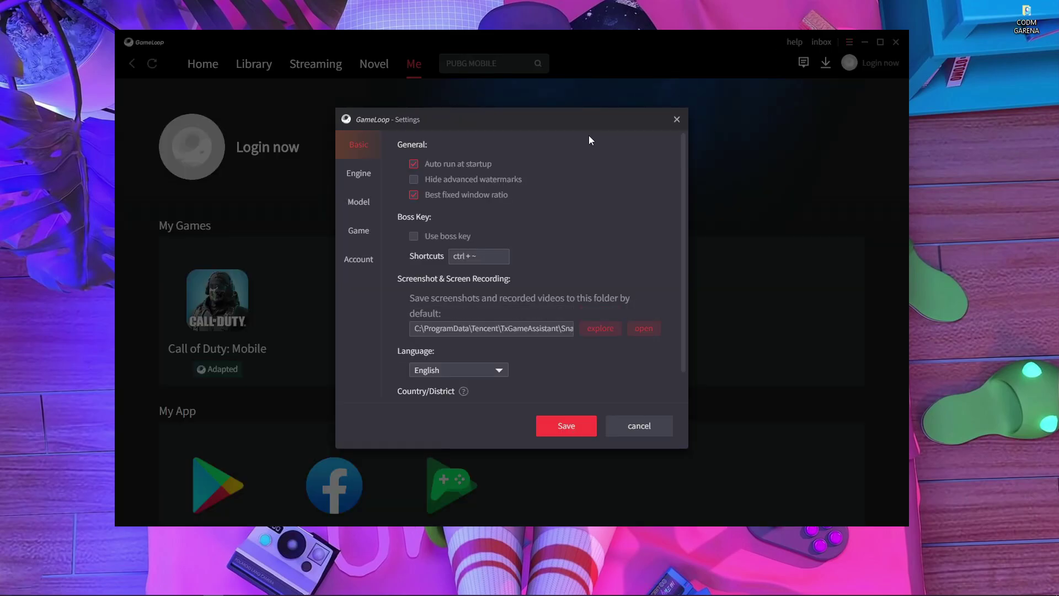
pyautogui.click(360, 174)
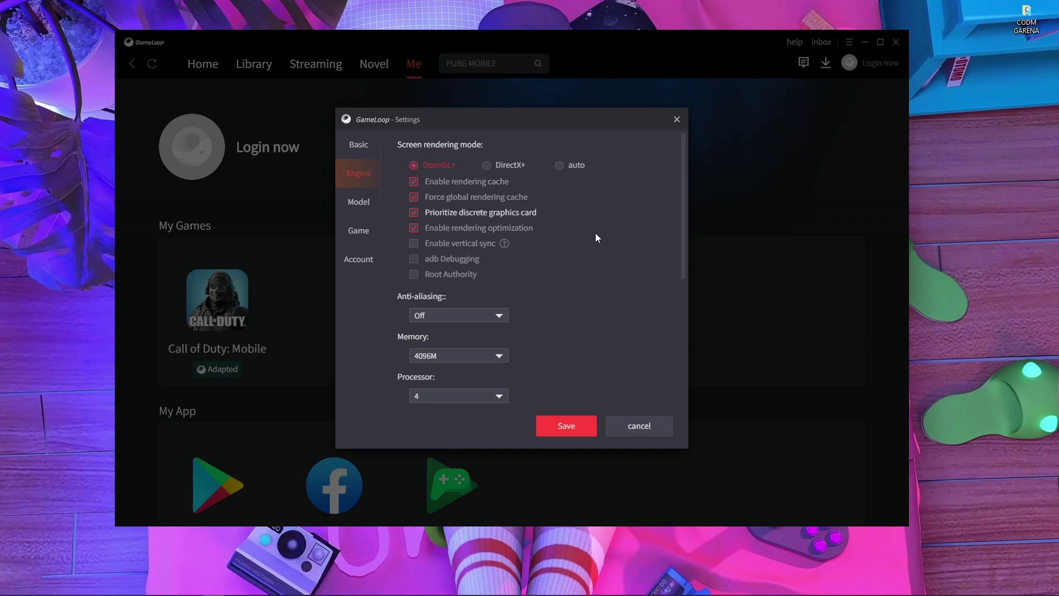
pyautogui.scroll(-2, 477, 231)
pyautogui.click(462, 261)
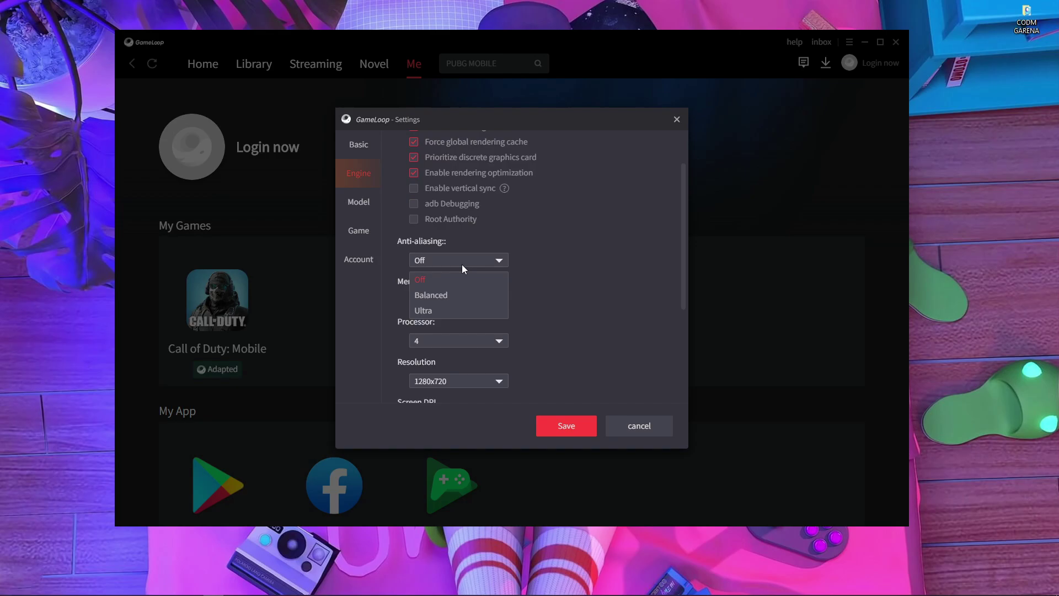
pyautogui.click(437, 279)
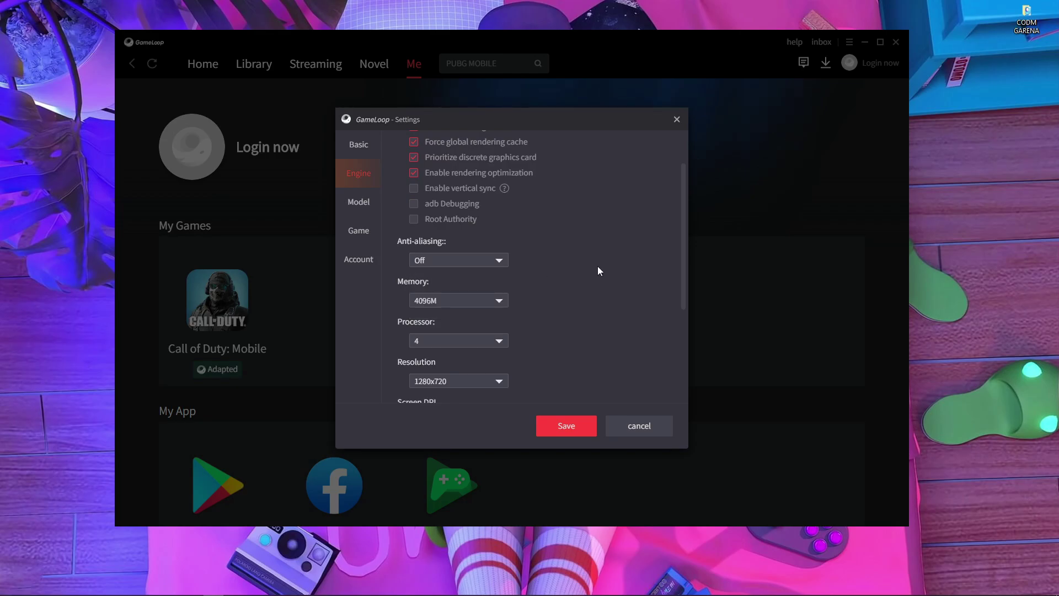
# - Confirm the engine memory stays at 4096M and the processor count at 4
pyautogui.scroll(-2, 598, 266)
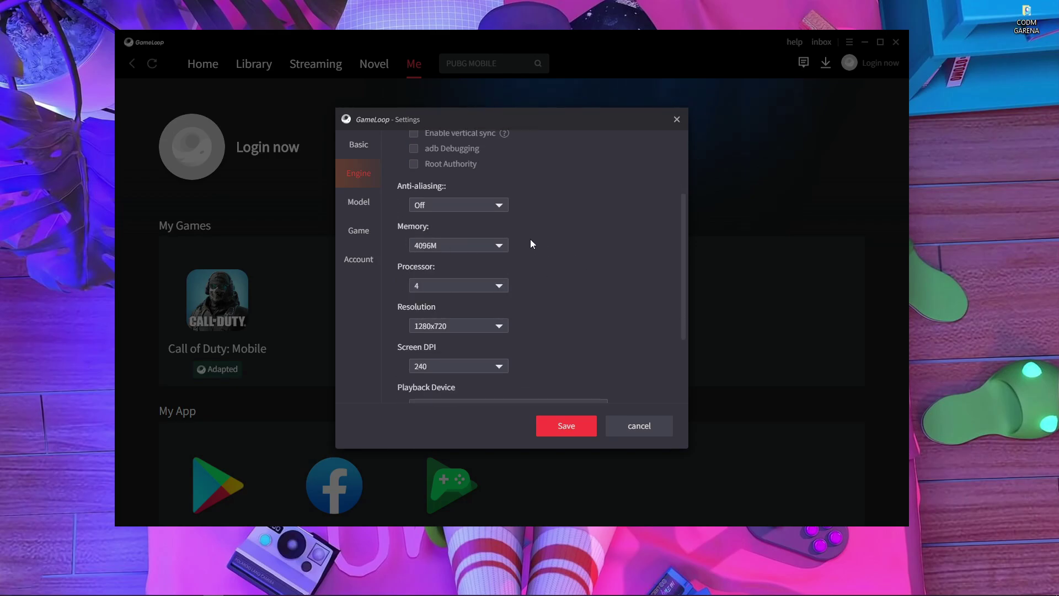
pyautogui.click(454, 247)
pyautogui.click(579, 246)
pyautogui.click(415, 287)
pyautogui.click(581, 286)
pyautogui.scroll(-2, 611, 279)
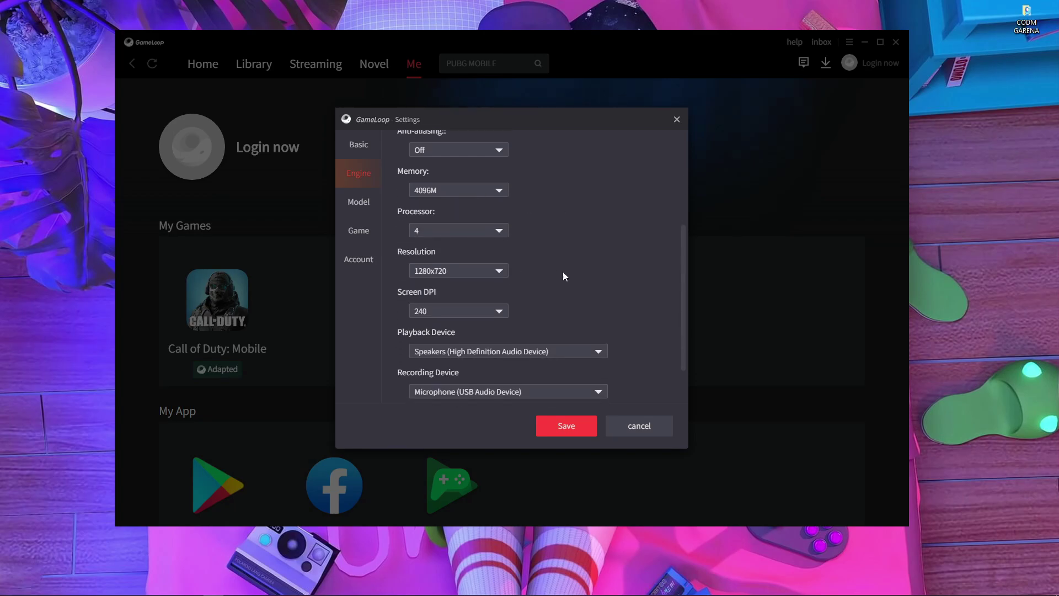
# - Change the engine resolution from 1280x720 to 1920x1080
pyautogui.click(474, 269)
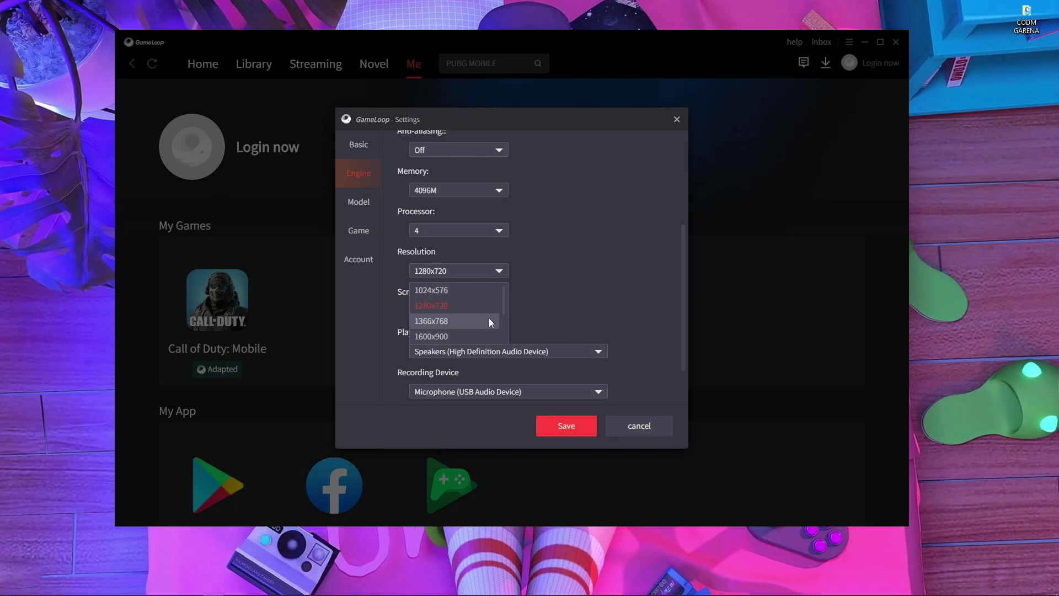
pyautogui.scroll(-3, 481, 310)
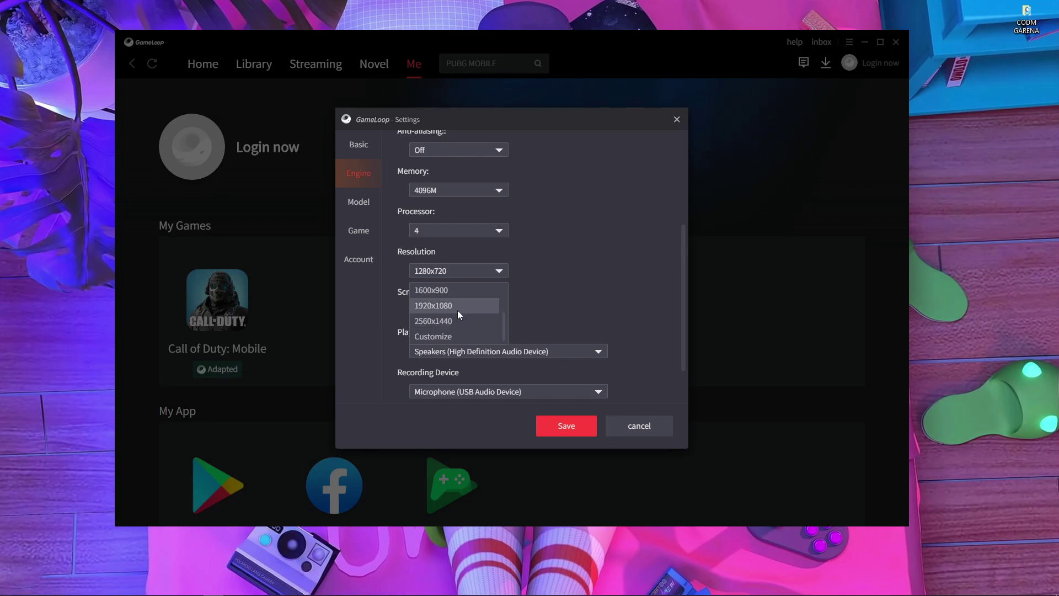
pyautogui.click(457, 308)
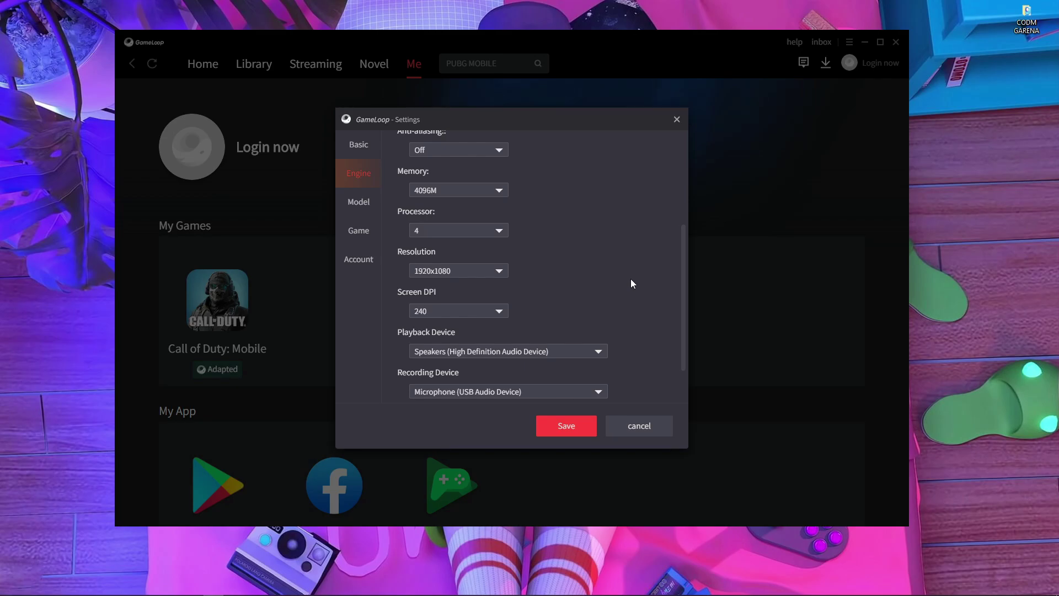
pyautogui.click(469, 266)
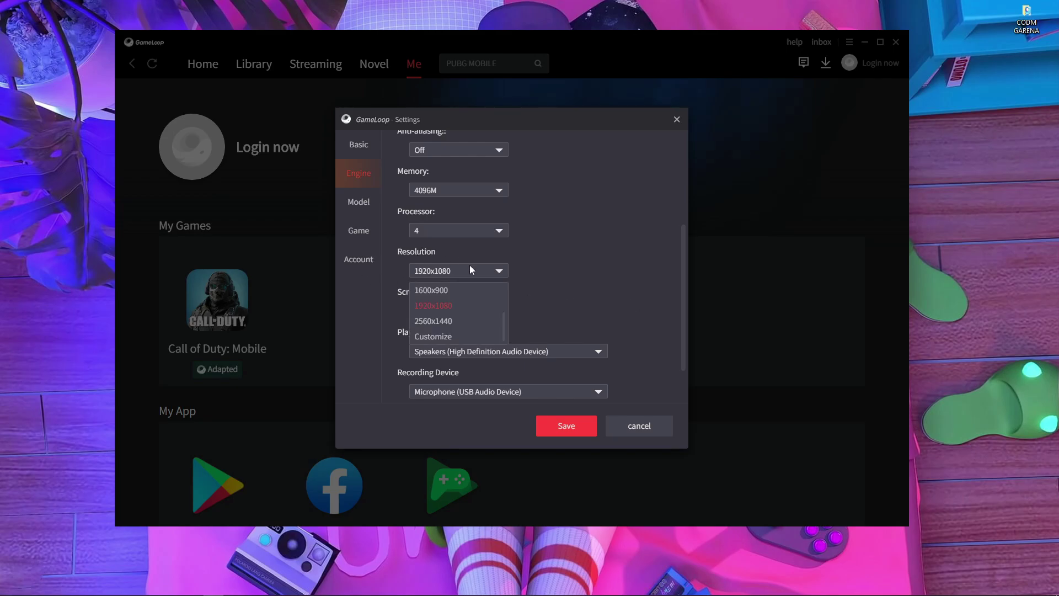
pyautogui.click(486, 266)
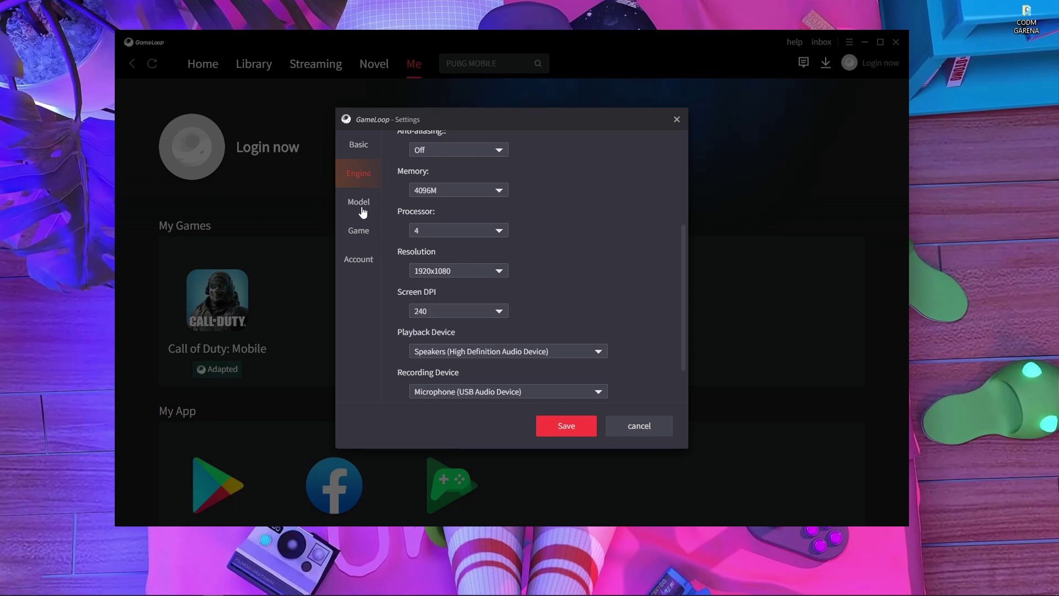
# - Choose HD graphics quality in the Call Of Duty:Mobile game settings and save
pyautogui.click(362, 212)
pyautogui.click(363, 232)
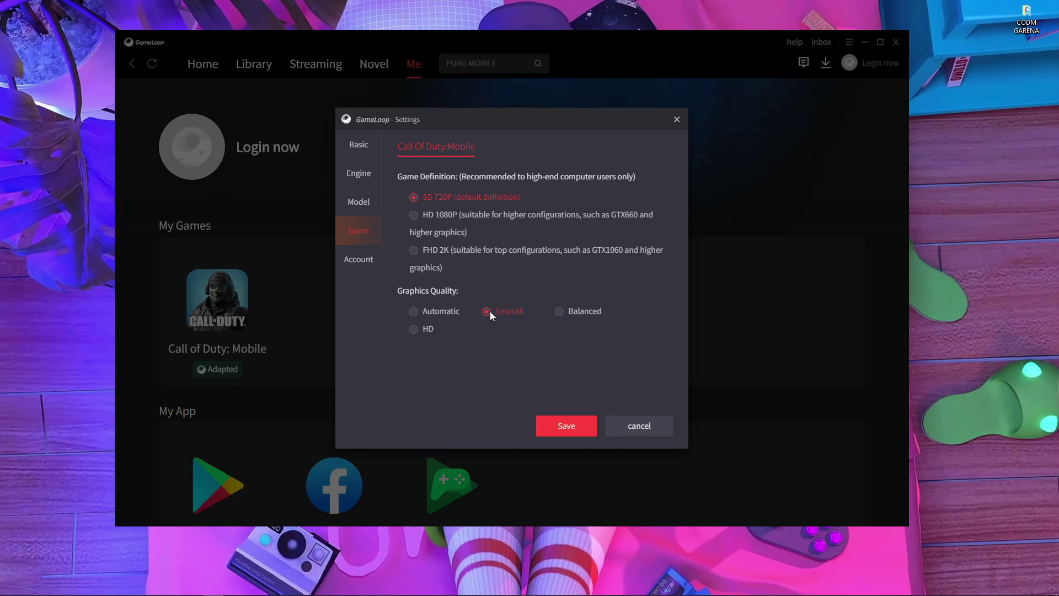
pyautogui.click(424, 328)
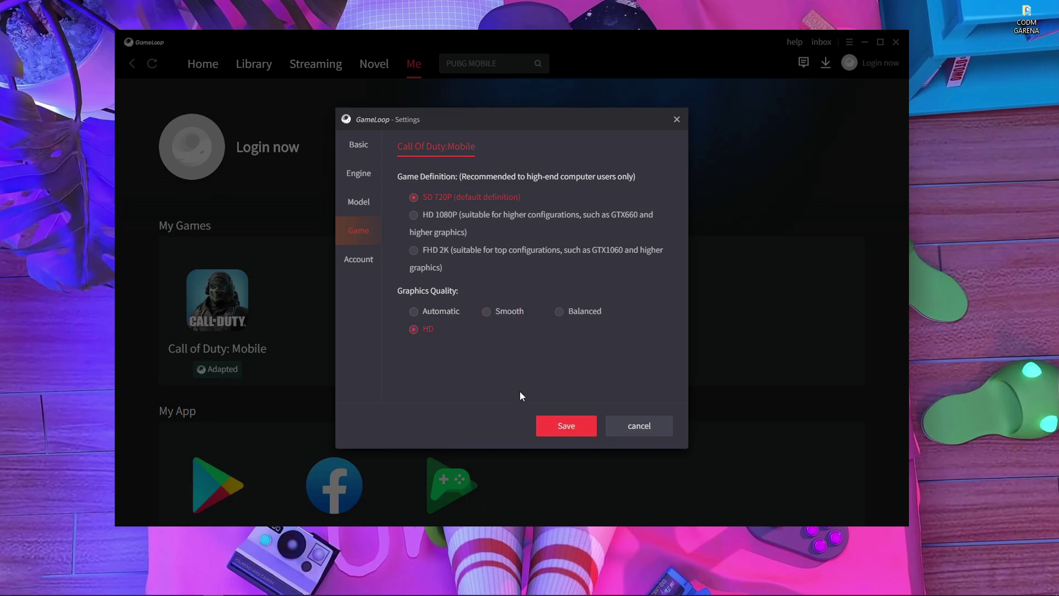
pyautogui.click(571, 431)
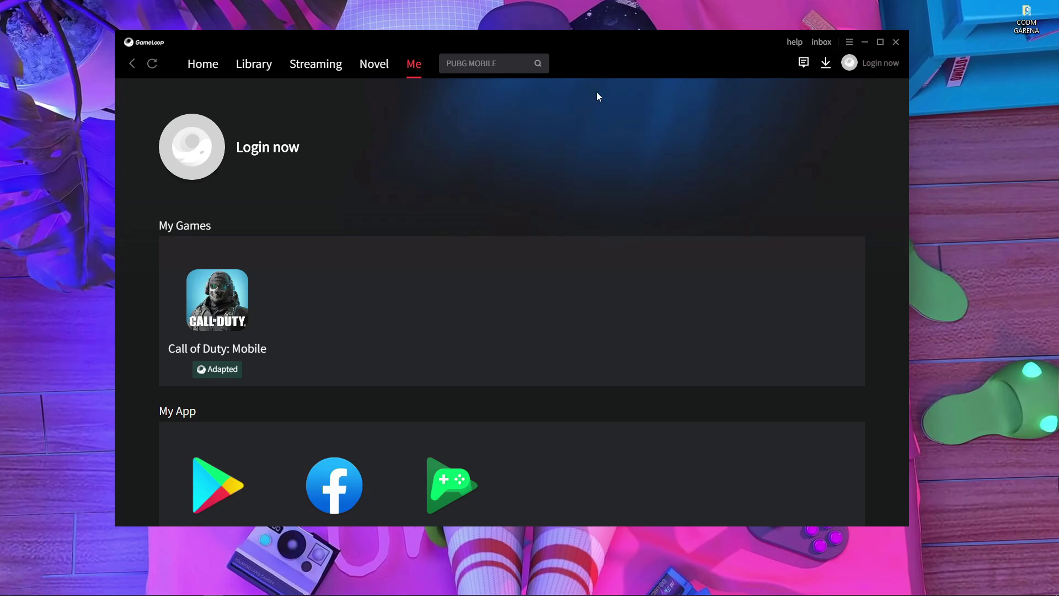
# - Close the GameLoop launcher, quit the running emulator, then bring up File Explorer
pyautogui.click(897, 43)
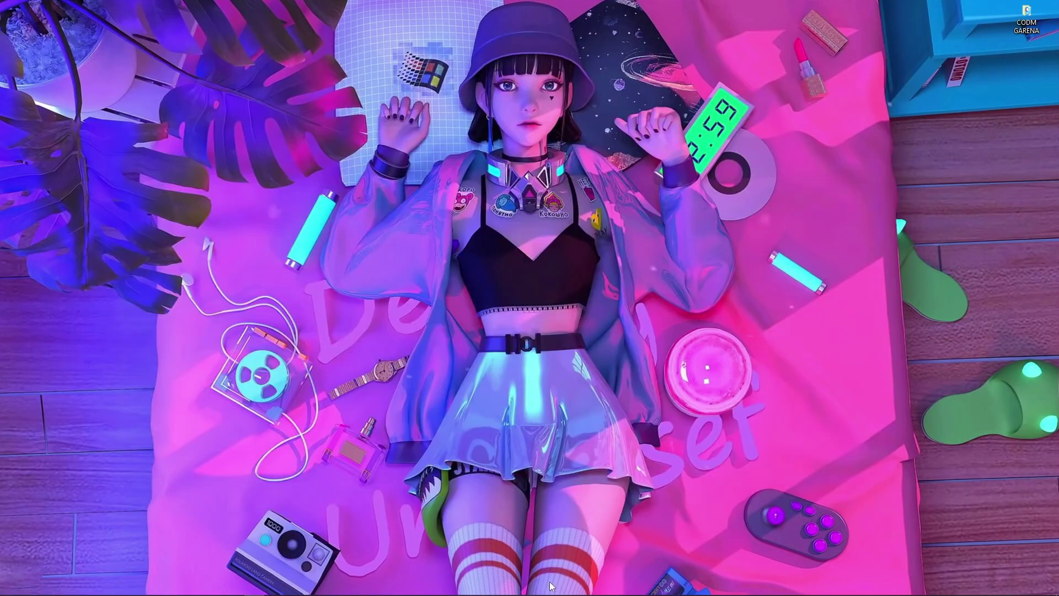
pyautogui.moveTo(246, 592)
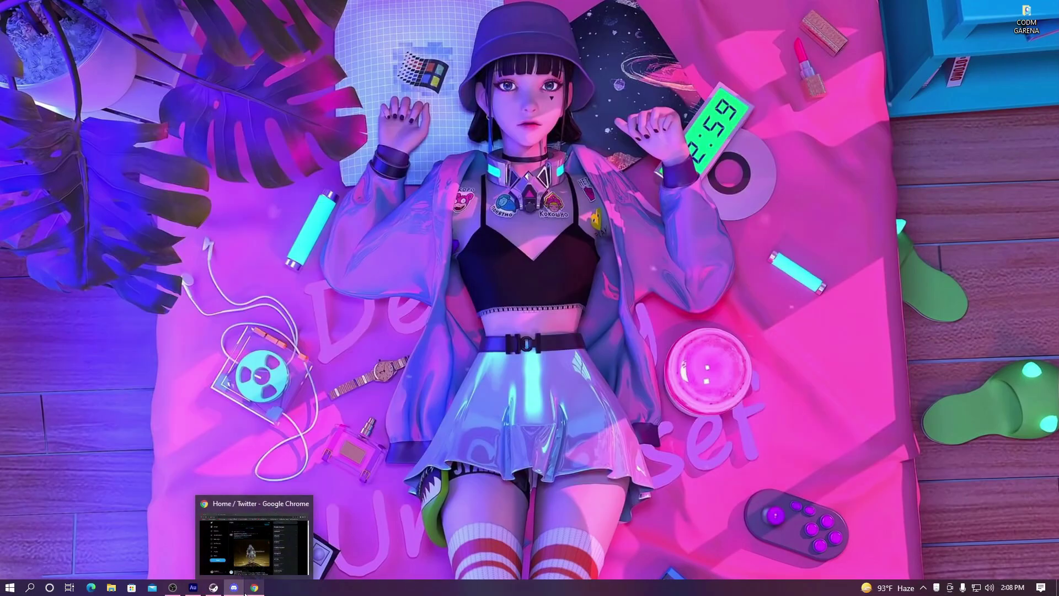
pyautogui.click(213, 588)
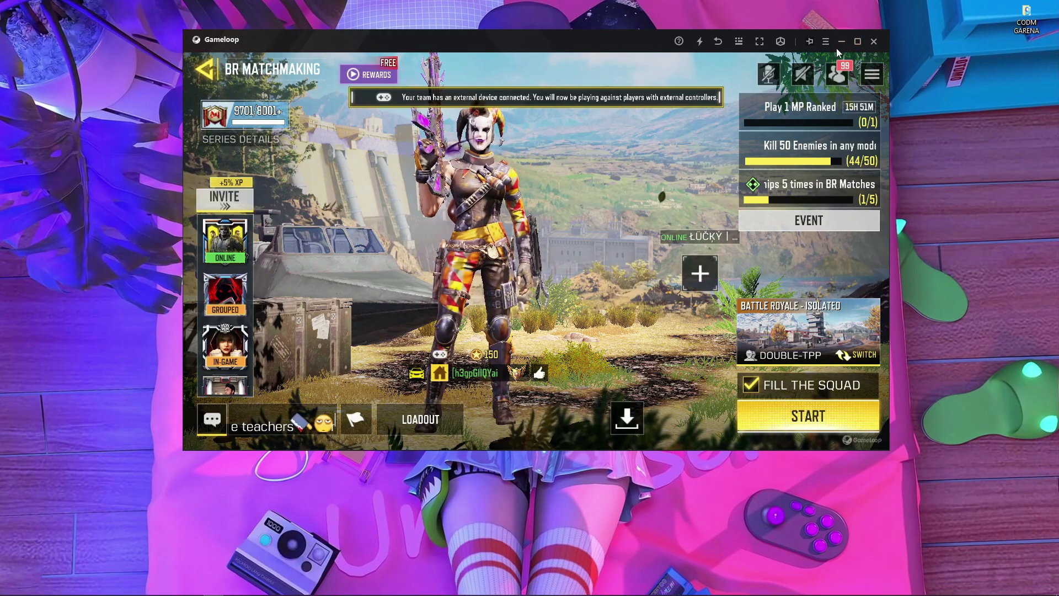
pyautogui.click(874, 43)
pyautogui.click(546, 260)
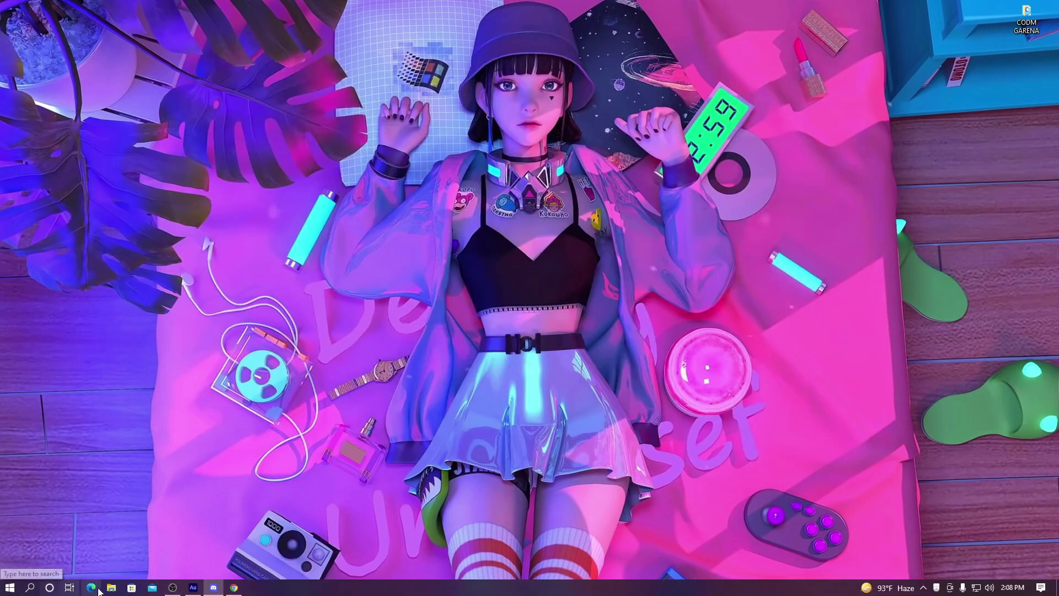
pyautogui.click(111, 588)
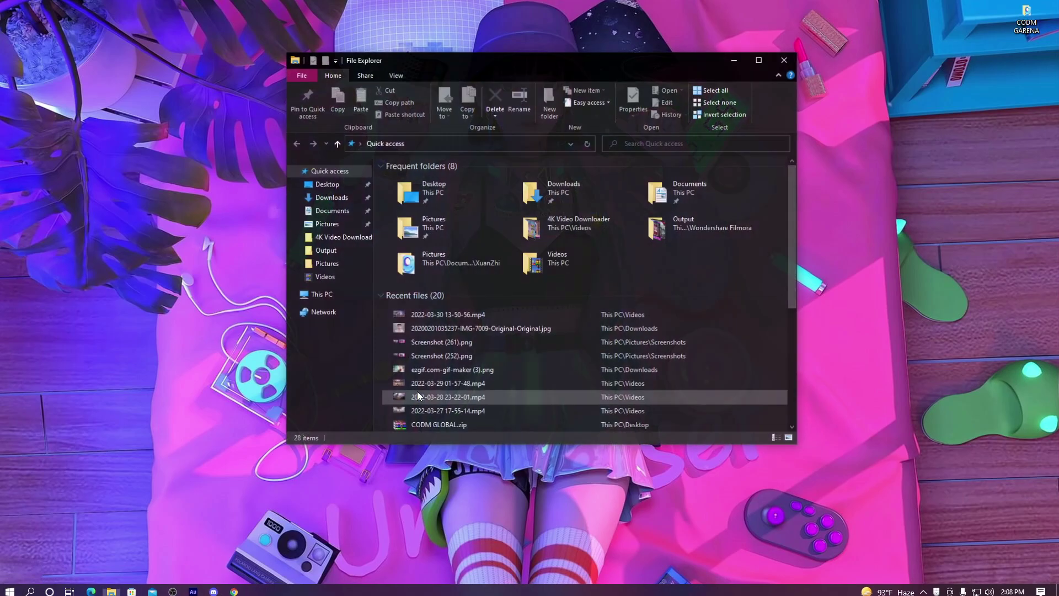
# - Navigate to C:\Program Files\TxGameAssistant\AppMarket
pyautogui.click(325, 299)
pyautogui.doubleClick(443, 322)
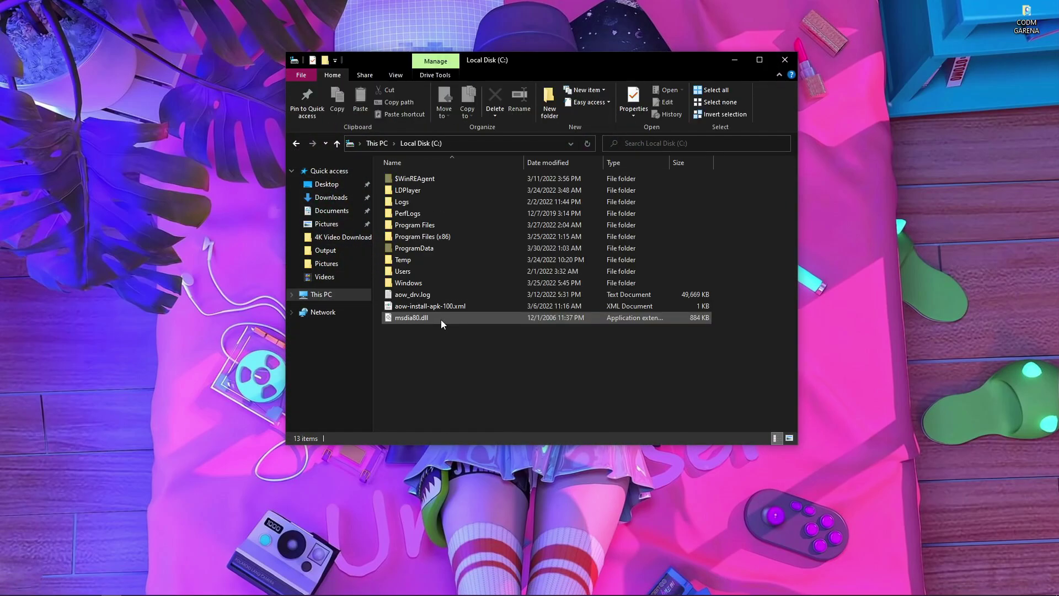
pyautogui.doubleClick(418, 226)
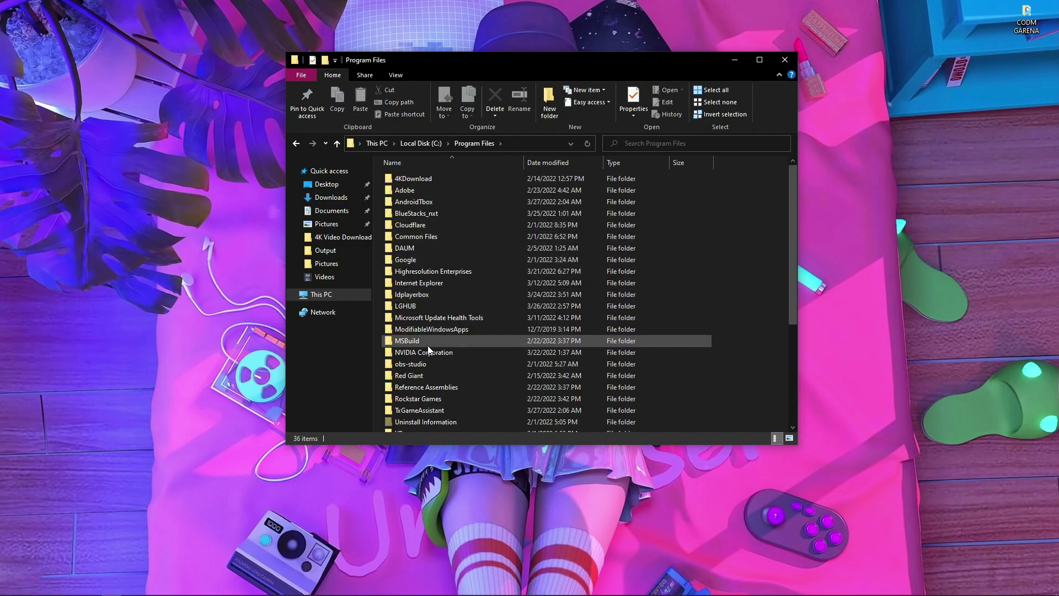
pyautogui.scroll(-1, 429, 346)
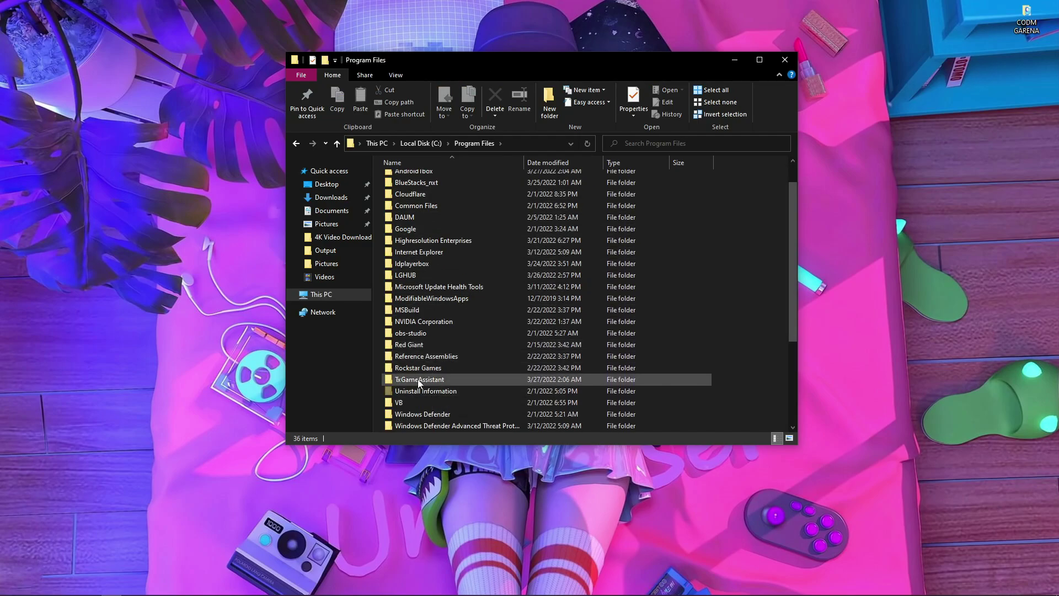
pyautogui.doubleClick(418, 380)
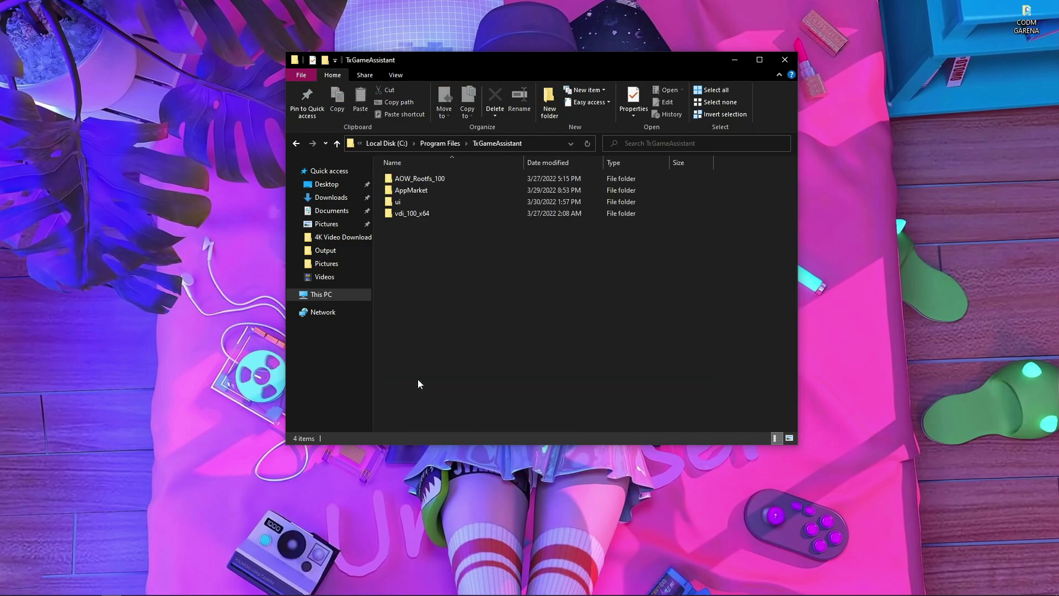
pyautogui.doubleClick(413, 191)
# - Run AppMarket.exe as administrator
pyautogui.scroll(-8, 451, 335)
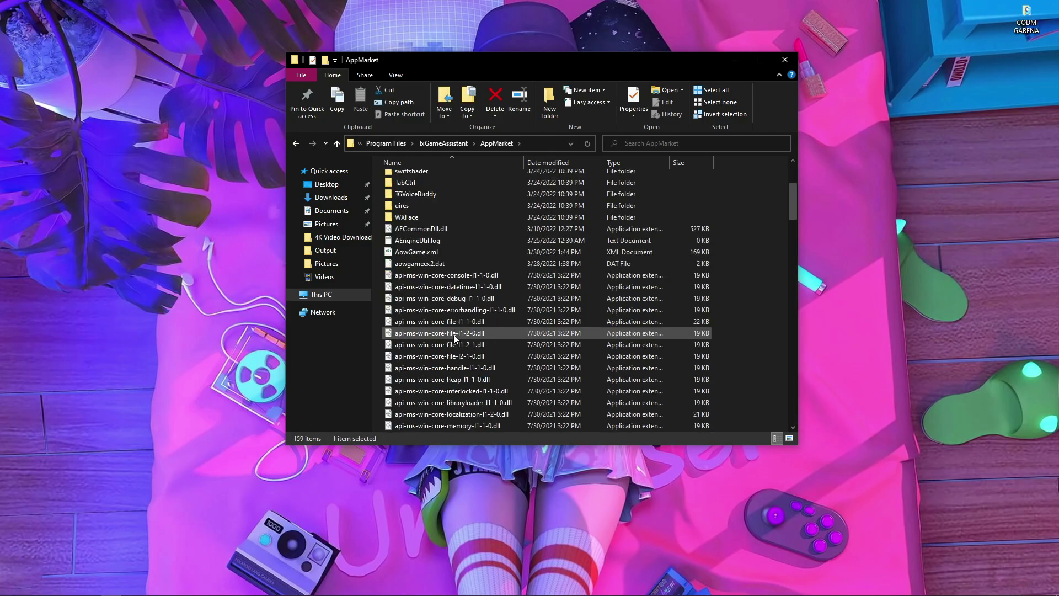
pyautogui.scroll(-9, 452, 333)
pyautogui.click(428, 322)
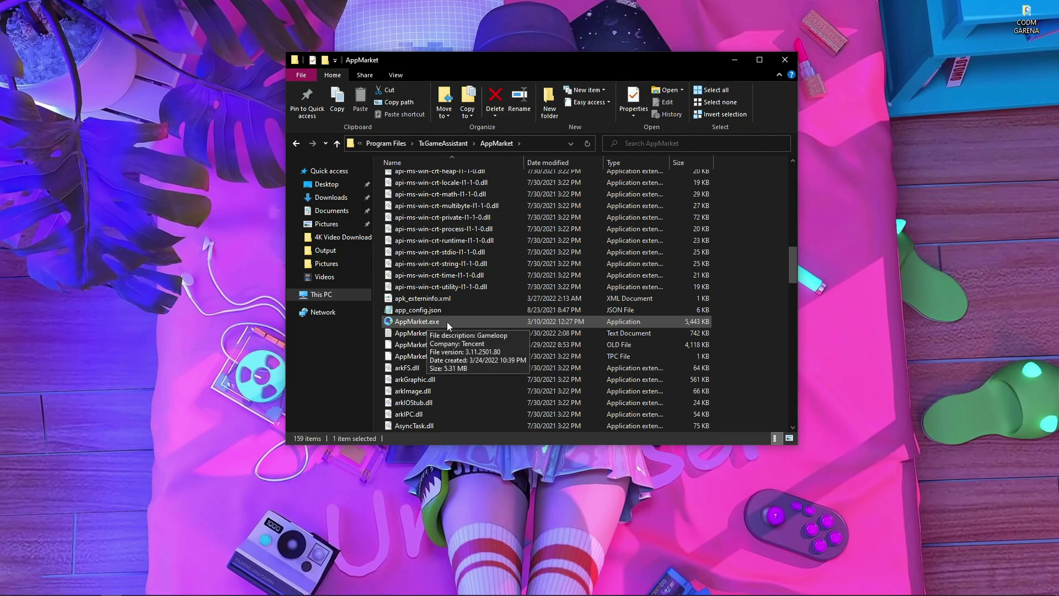
pyautogui.rightClick(446, 322)
pyautogui.click(430, 326)
pyautogui.rightClick(428, 322)
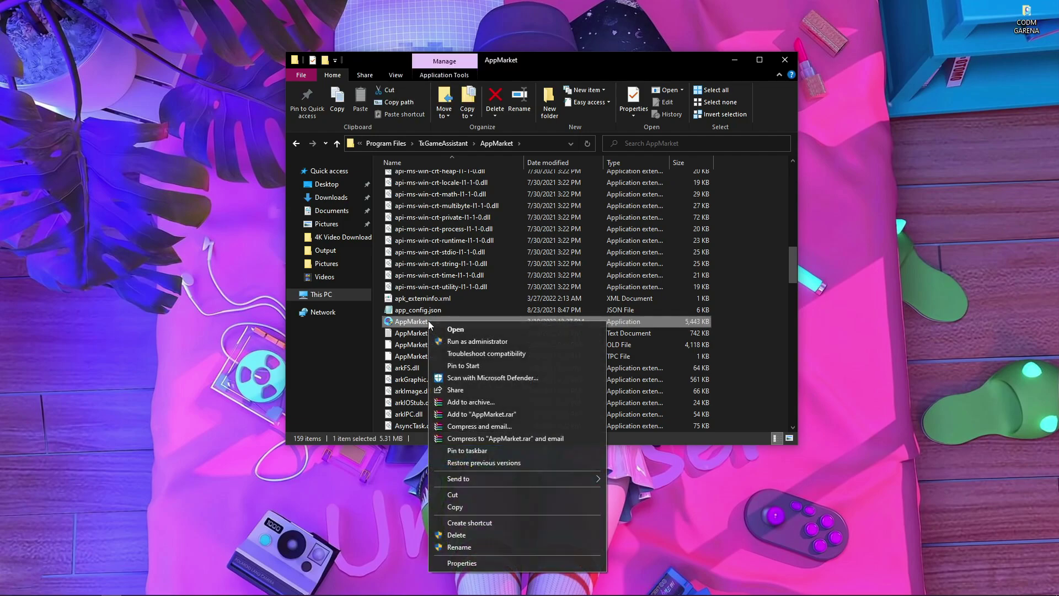
pyautogui.click(485, 342)
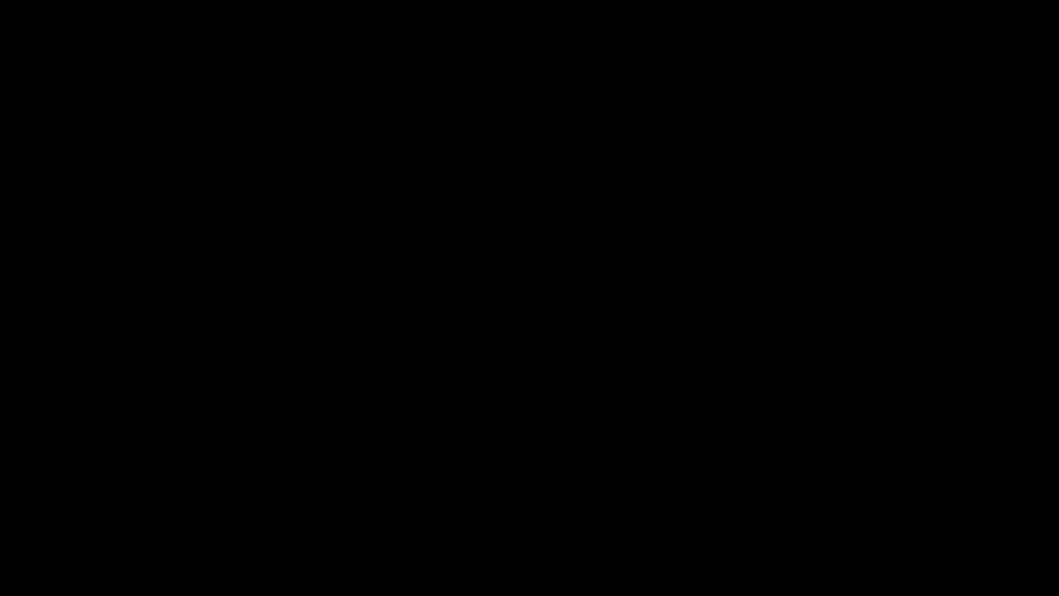